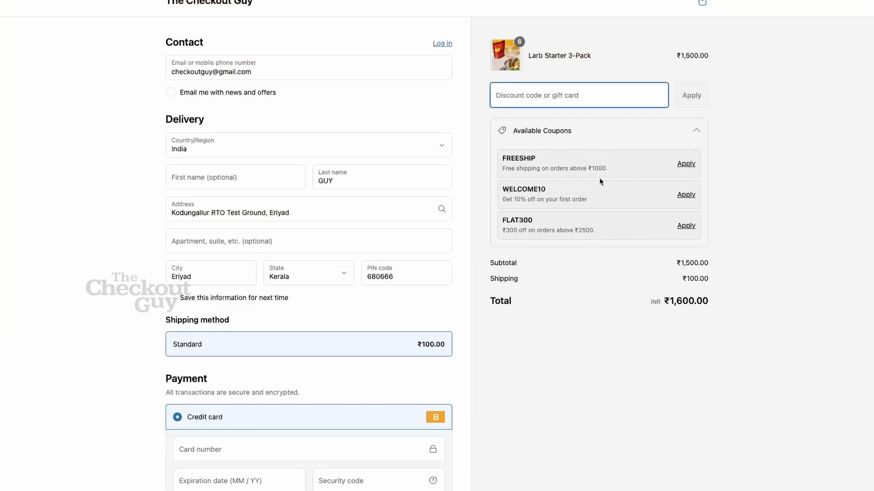
Apply the FREESHIP coupon at checkout, collapse and reopen the Available Coupons list, and remove the coupon again
click(686, 164)
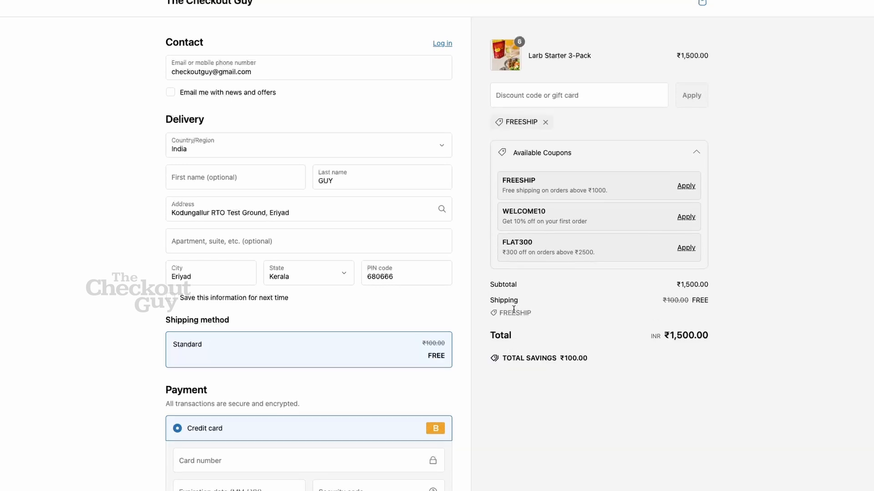
double_click(514, 314)
click(696, 155)
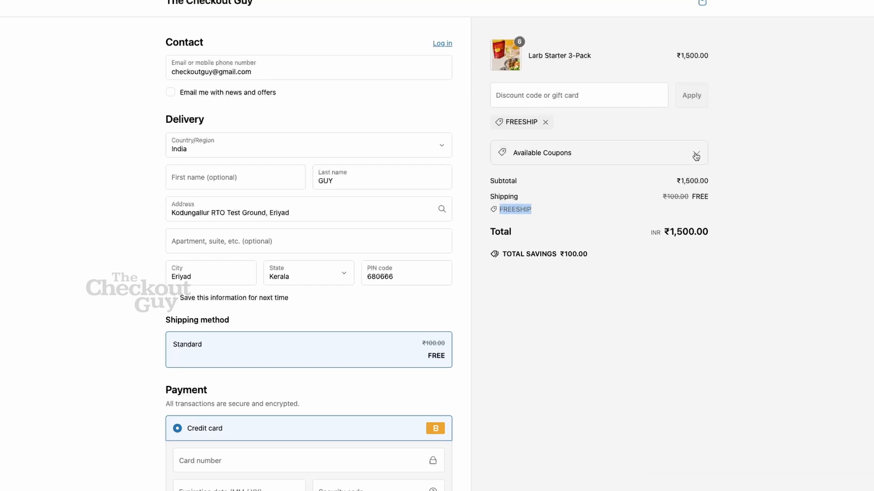
click(696, 155)
click(545, 122)
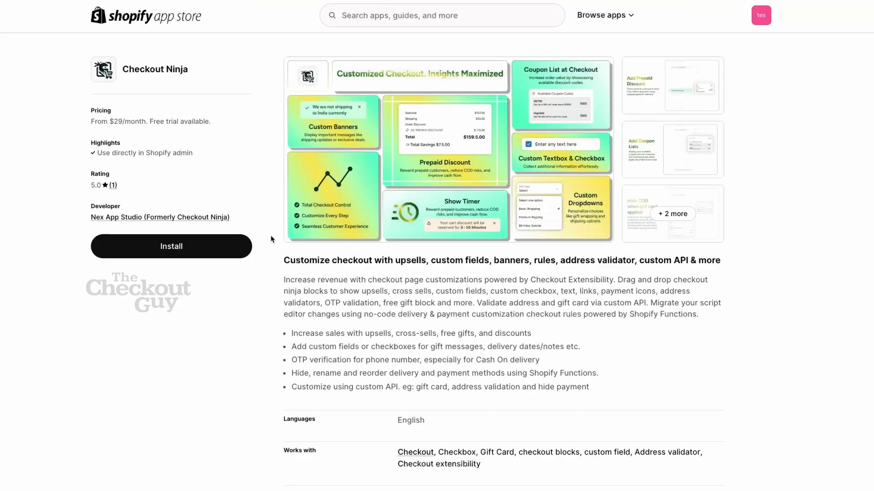
scroll(271, 239, down, 2)
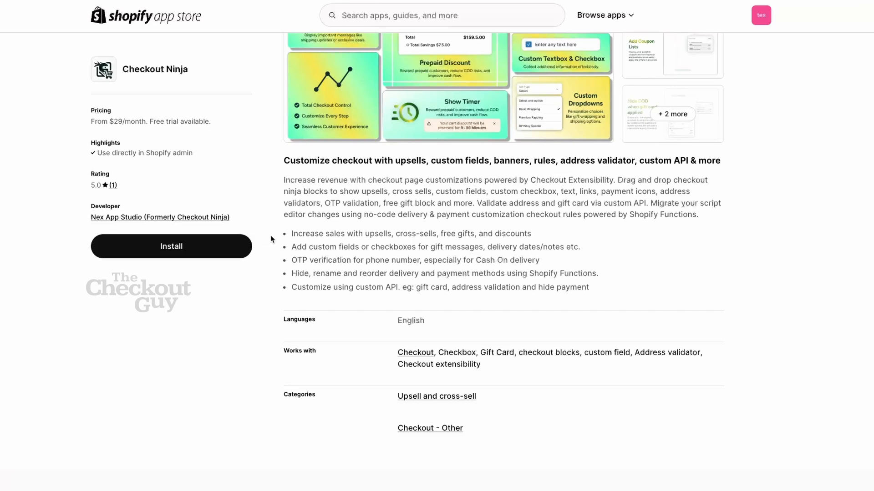
scroll(270, 239, up, 2)
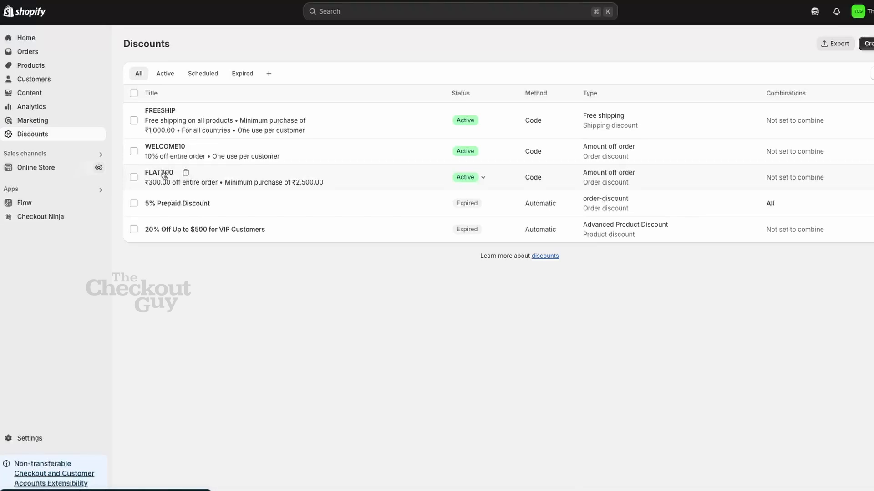
Create a new coupon in Checkout Ninja's coupons list with the code FLAT300
click(58, 216)
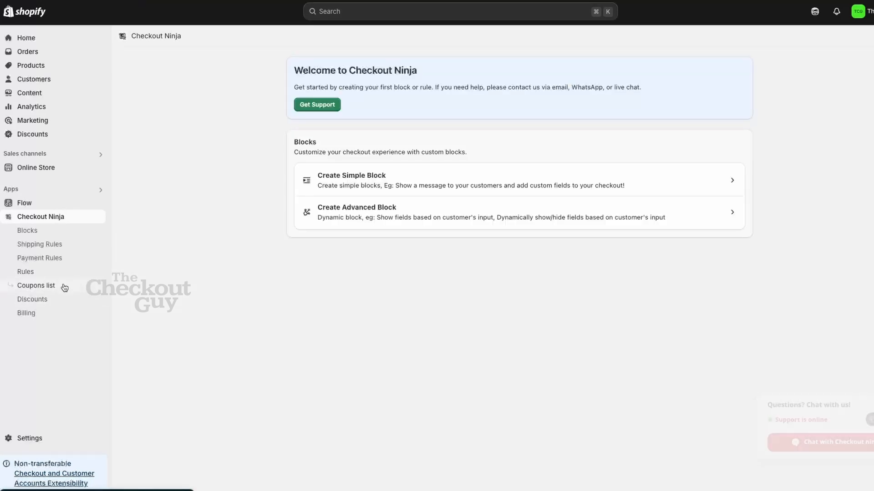
click(65, 287)
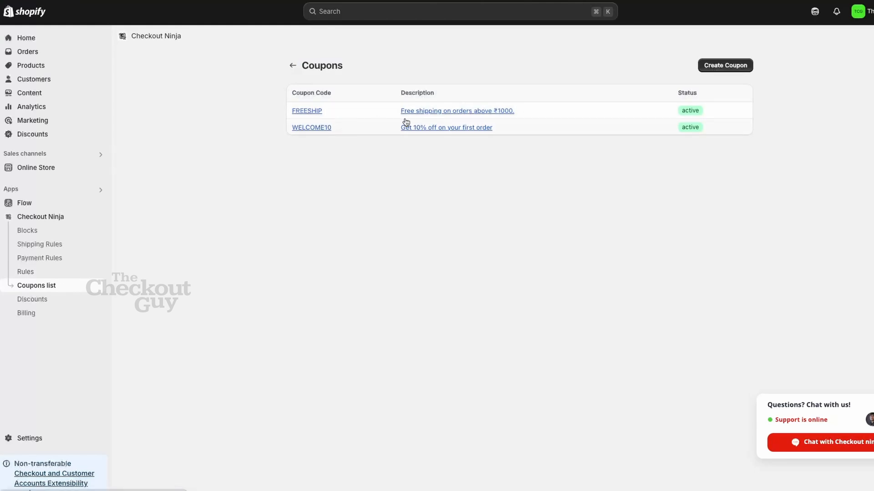
click(345, 109)
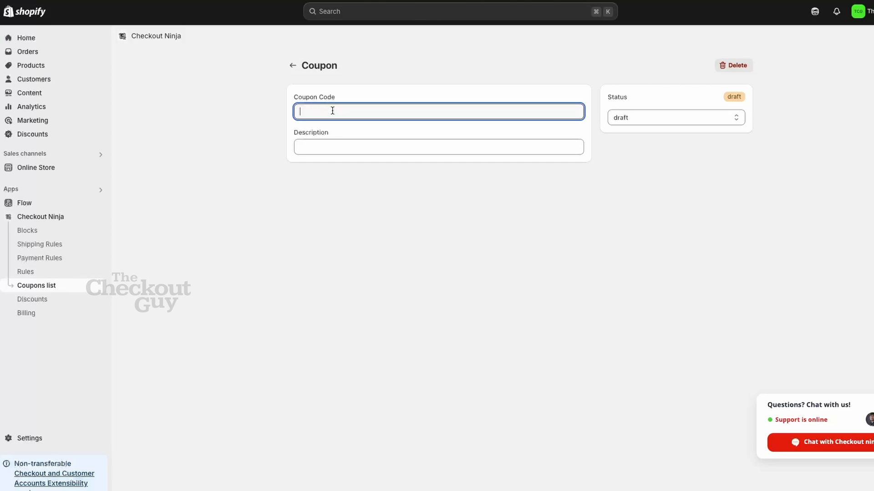
text(FLAT300)
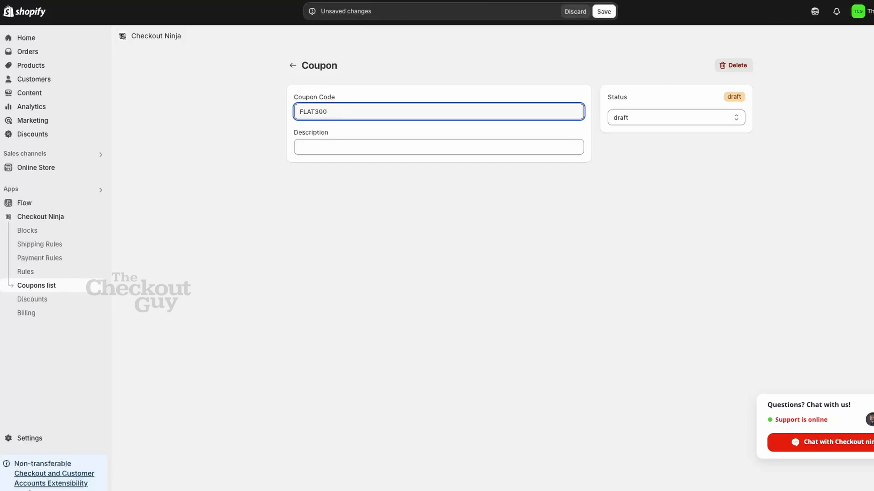
Describe the coupon as "₹300 off on orders above ₹2500", set its status to Active and save it
click(332, 144)
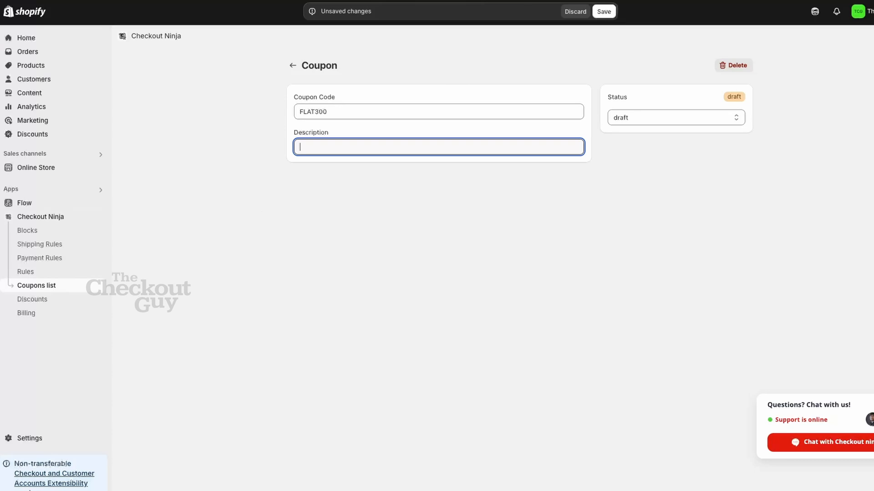
click(676, 118)
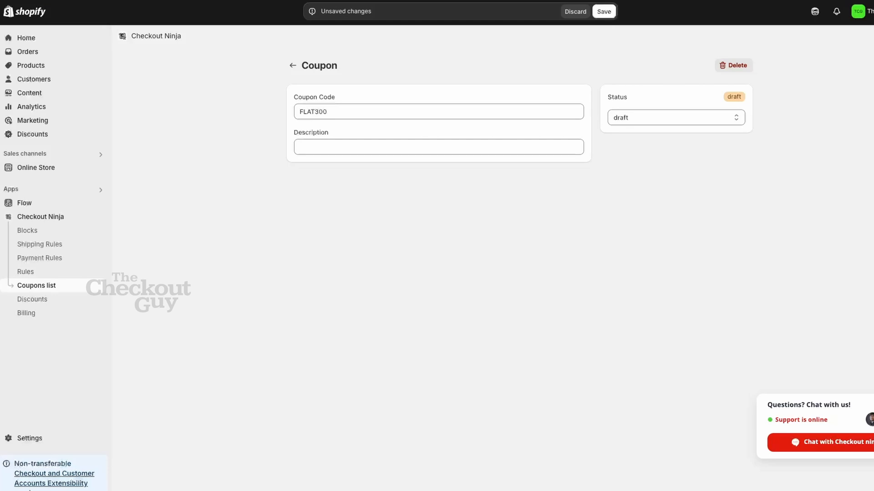
click(389, 154)
text(₹300 off on orders above ₹2500)
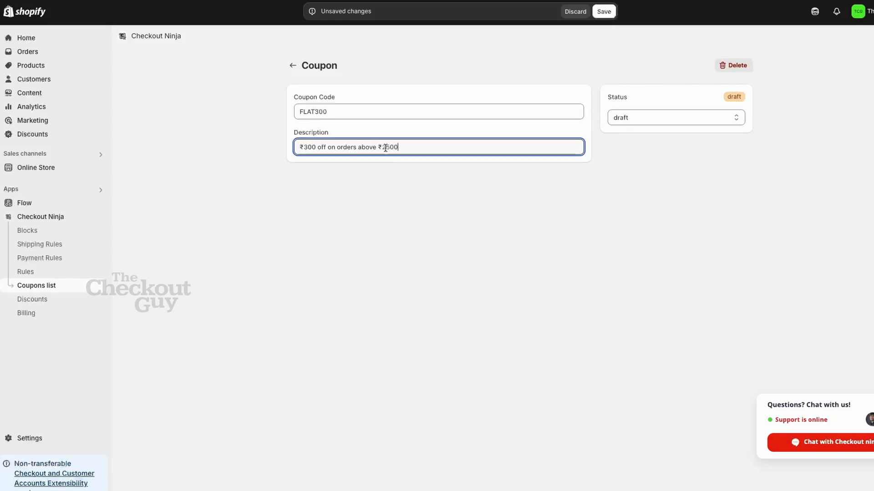
click(621, 119)
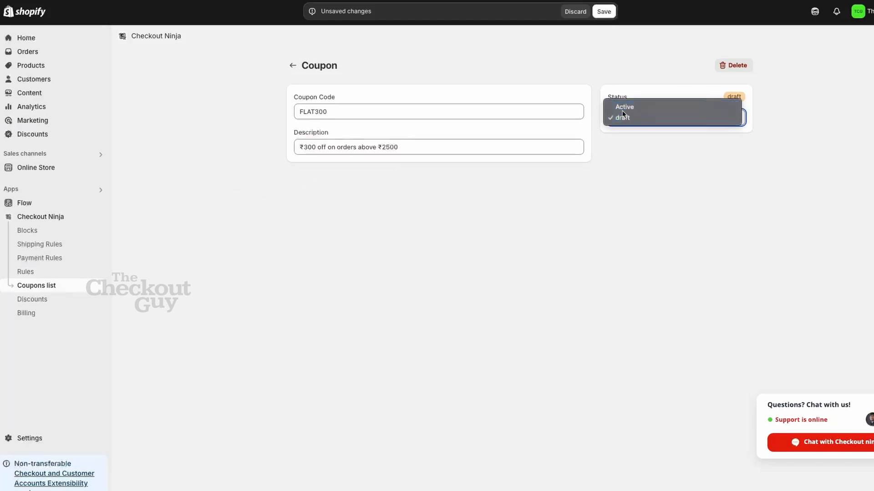
click(623, 107)
click(611, 7)
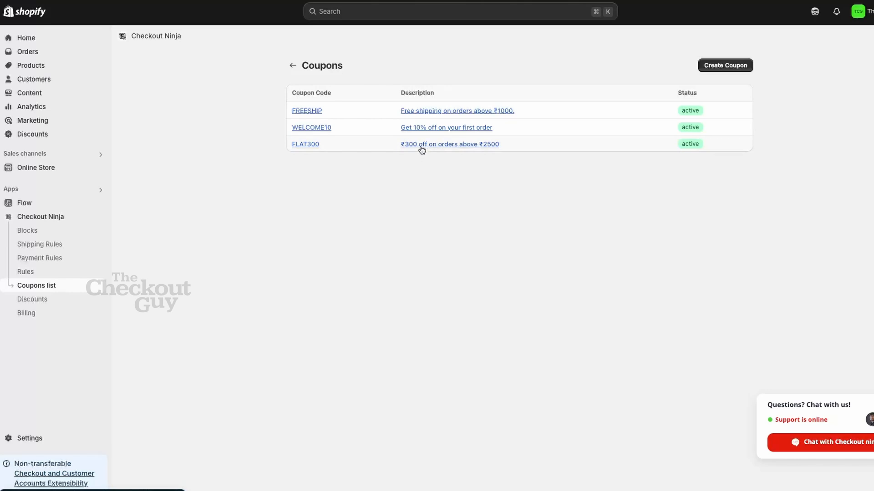
Create a new checkout block in Checkout Ninja titled "Cpupon List"
click(82, 235)
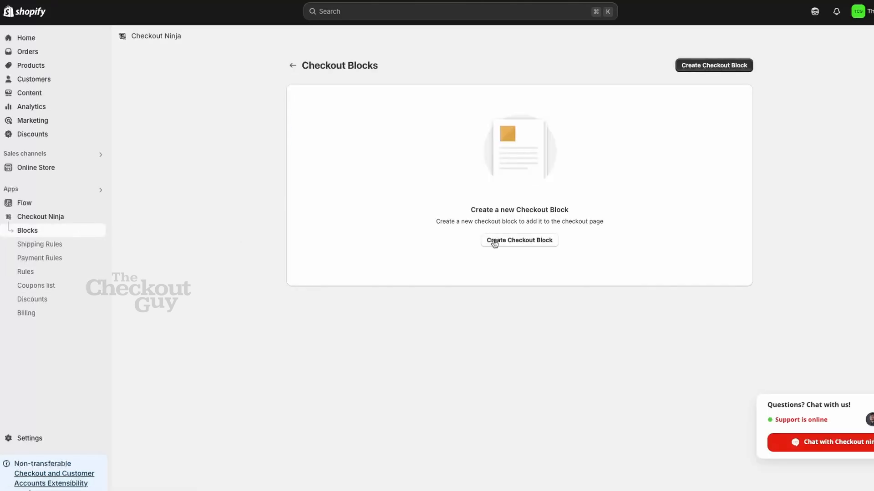
click(501, 242)
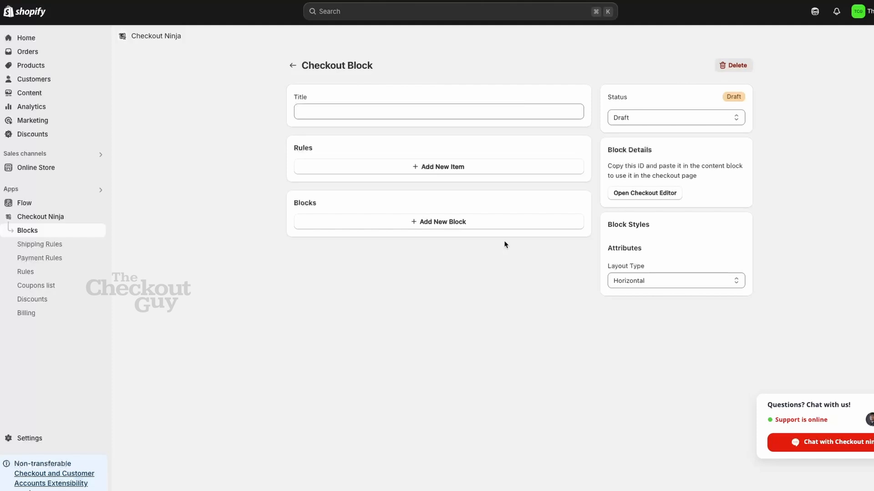
click(367, 111)
text(Cpup)
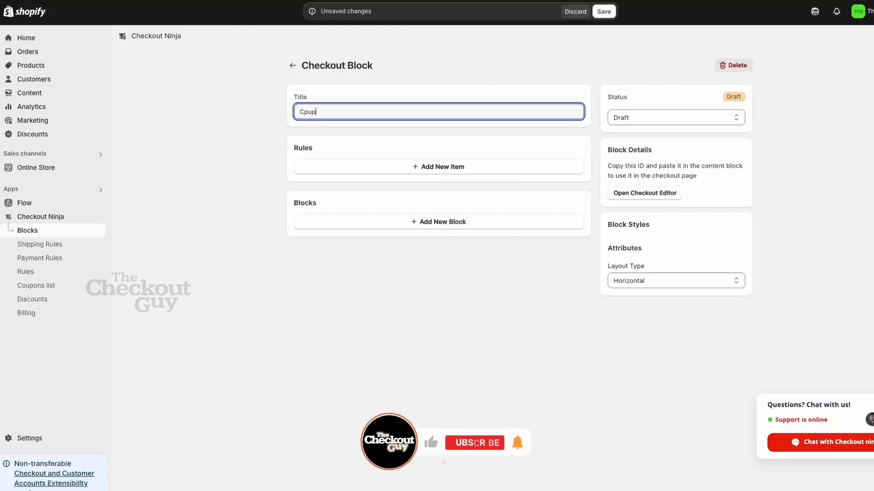
text(on List)
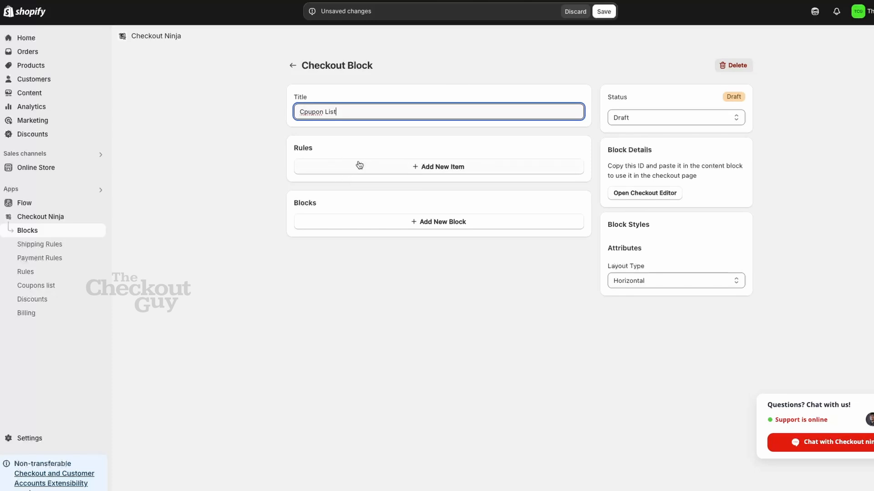
Add a Coupon List item to the checkout block, keeping the title "Available Coupons" and displaying at most 3 coupons
click(388, 226)
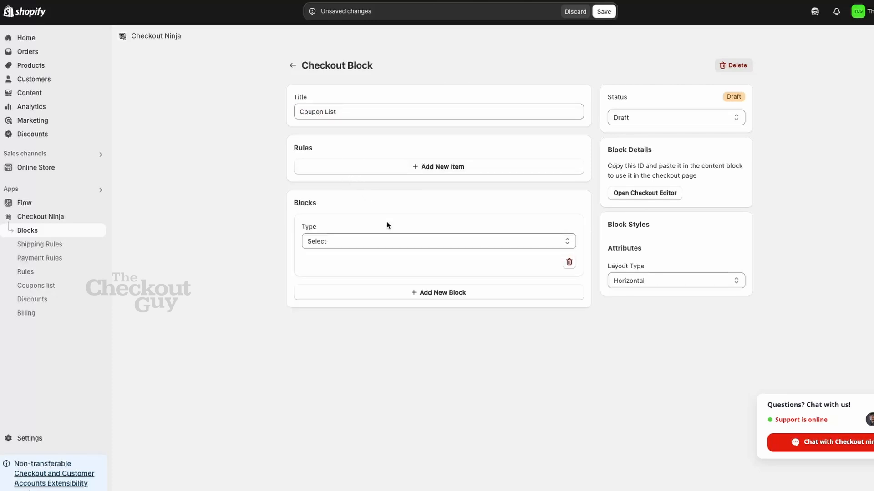
click(382, 236)
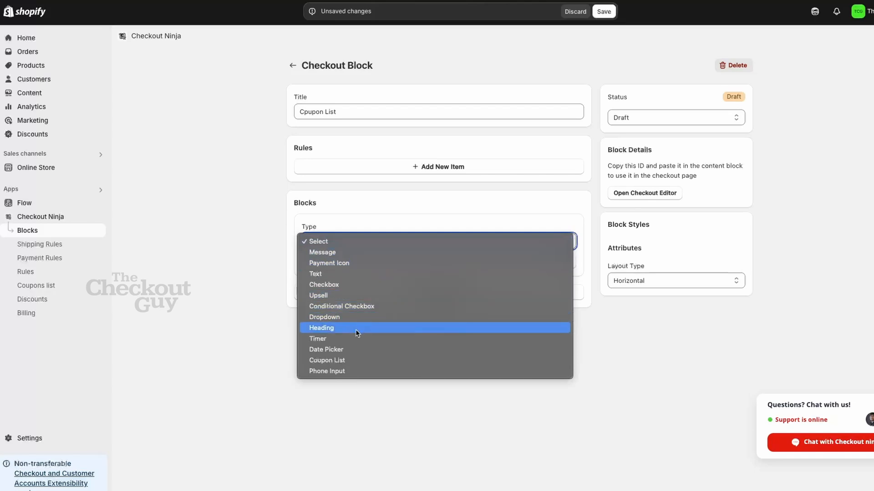
click(344, 359)
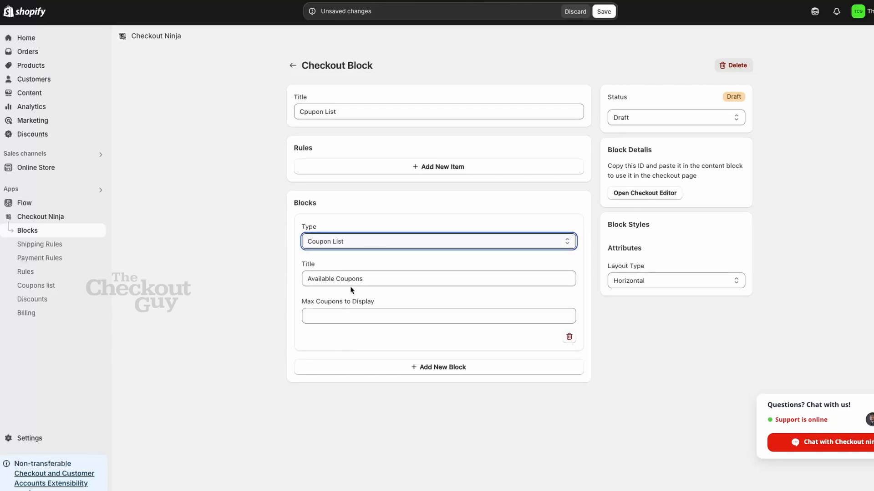
triple_click(353, 280)
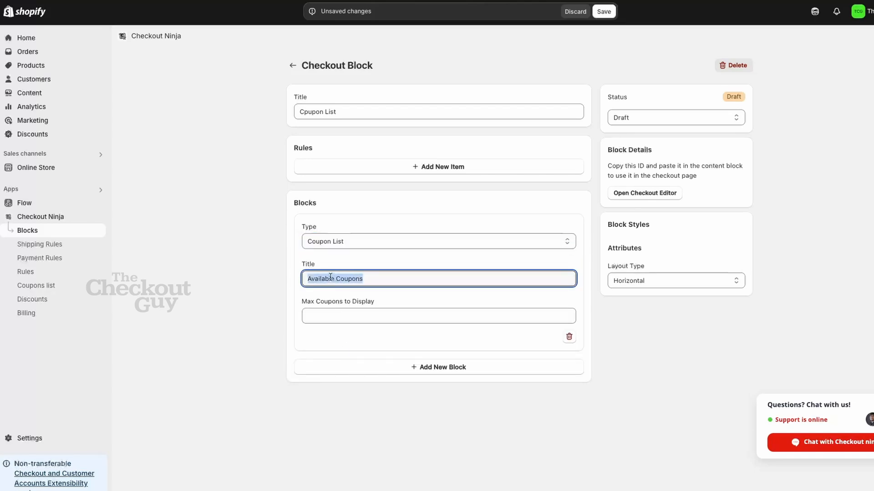
click(359, 278)
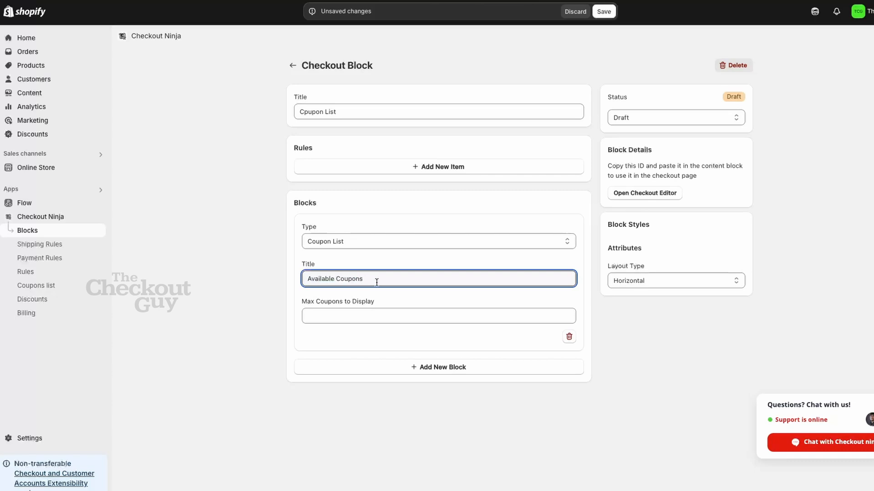
click(382, 316)
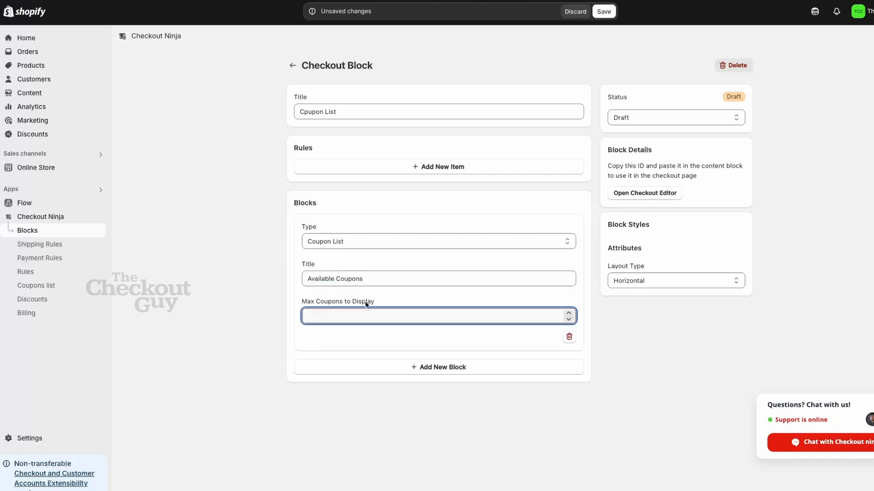
click(362, 335)
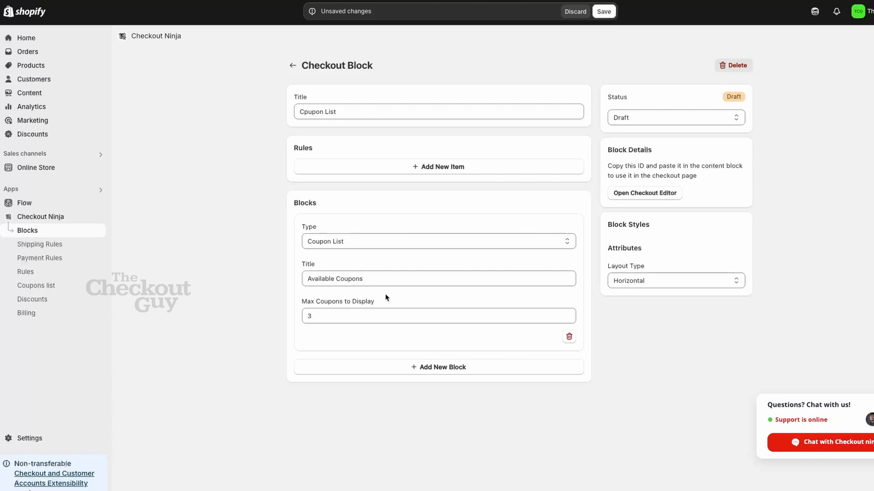
Set the checkout block's status to Active and save it
click(626, 116)
click(624, 107)
click(604, 11)
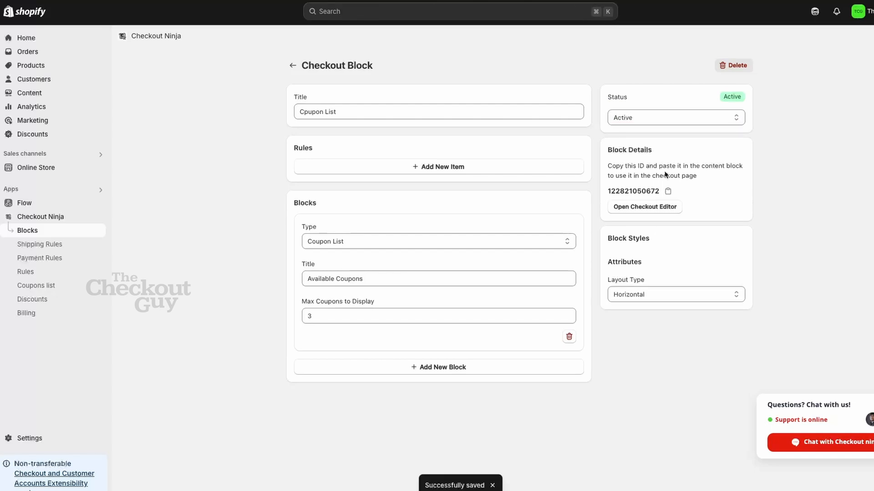
Copy the saved block's ID and add Checkout Ninja's Custom Block to the checkout page in the checkout editor
click(668, 195)
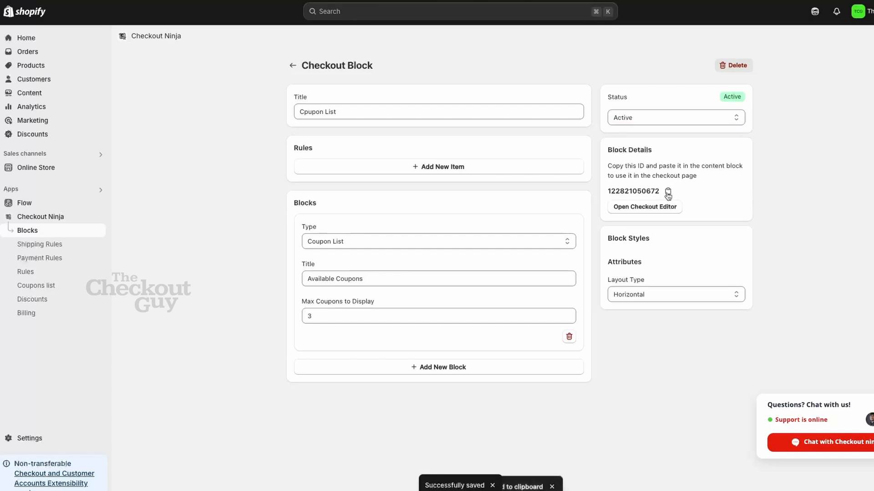
click(646, 207)
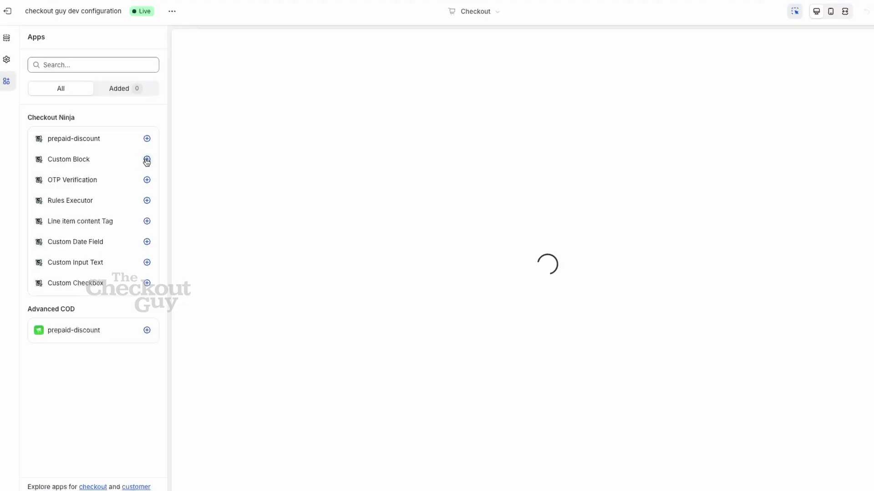
click(147, 160)
click(188, 180)
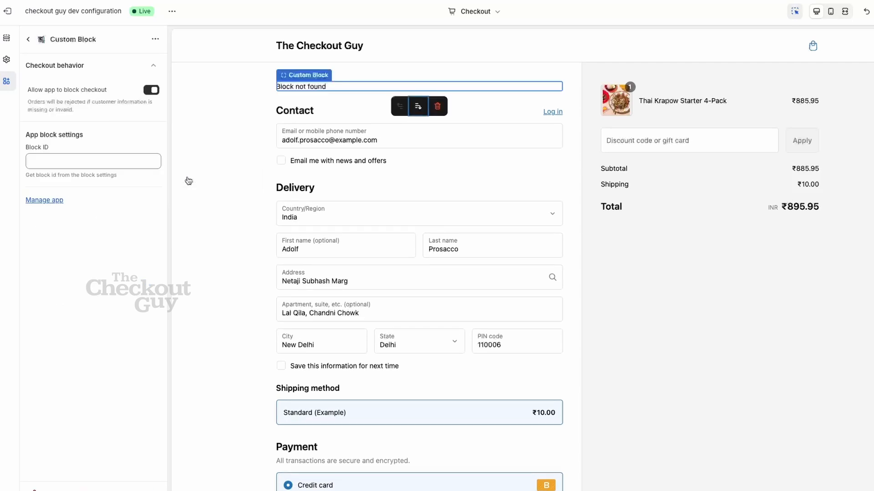
Enter the copied block ID in the Custom Block's settings and switch off allowing the app to block checkout
click(132, 161)
key(ctrl+v)
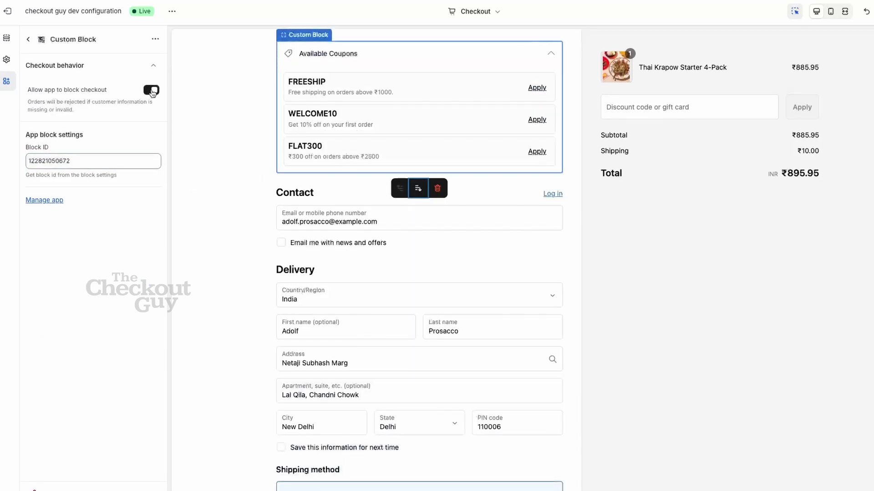
click(152, 90)
Move the Custom Block from Contact into the Order summary, between Discounts and Subtotal, and save the changes
click(28, 39)
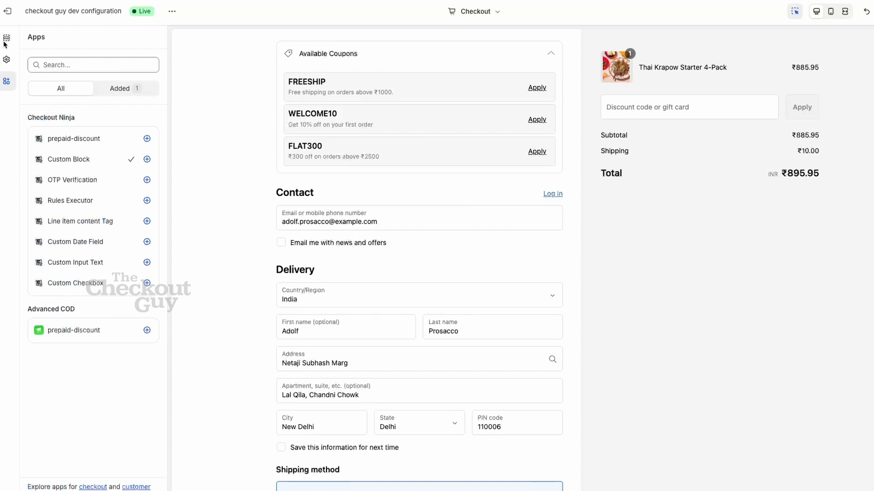
click(7, 39)
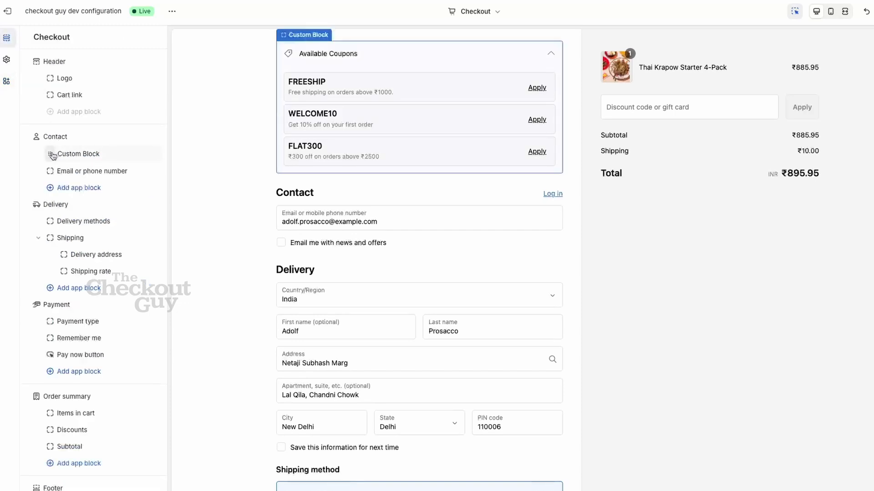
drag(52, 155, 86, 401)
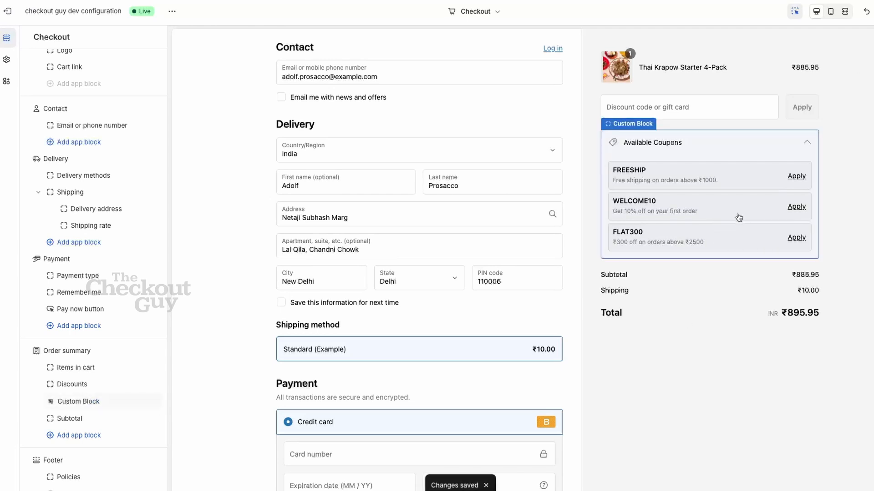
Go from the storefront's cart to checkout, apply the WELCOME10 coupon from Available Coupons and check the total savings
mouse_move(2, 109)
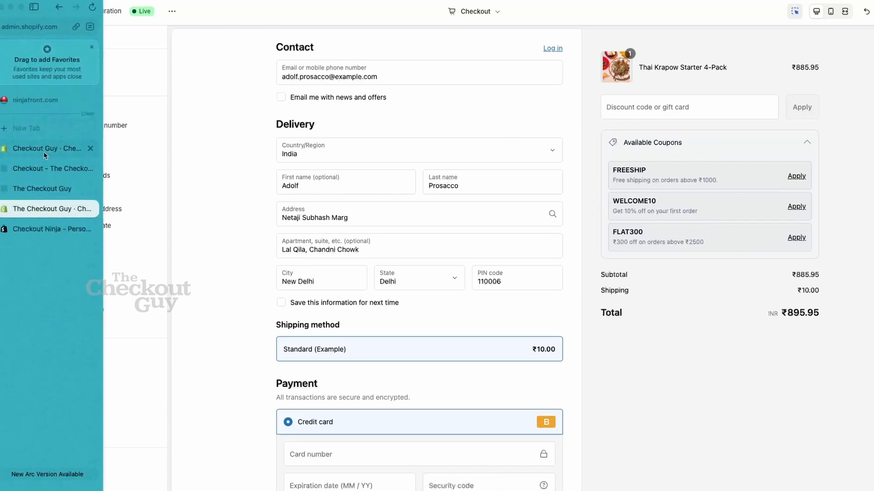
click(43, 188)
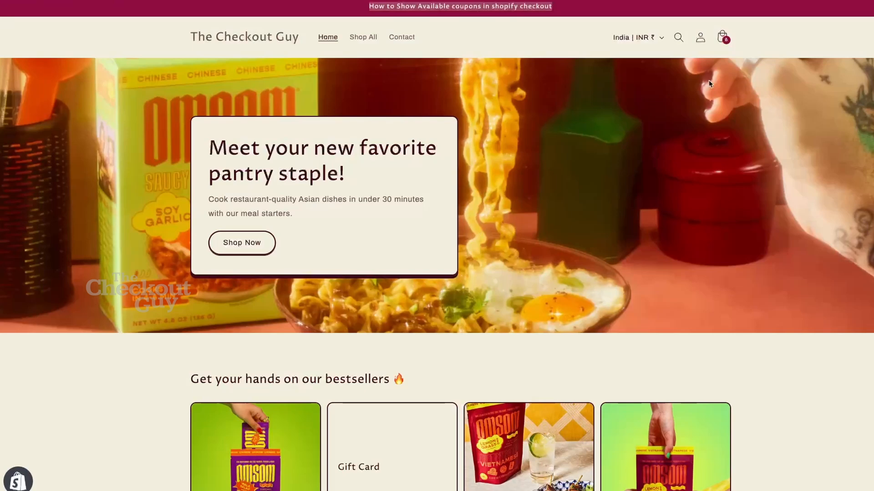
click(721, 37)
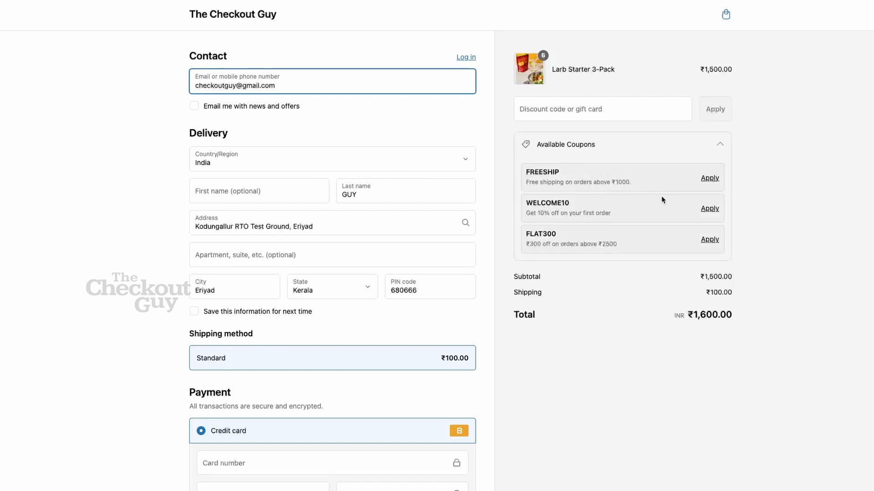
click(710, 209)
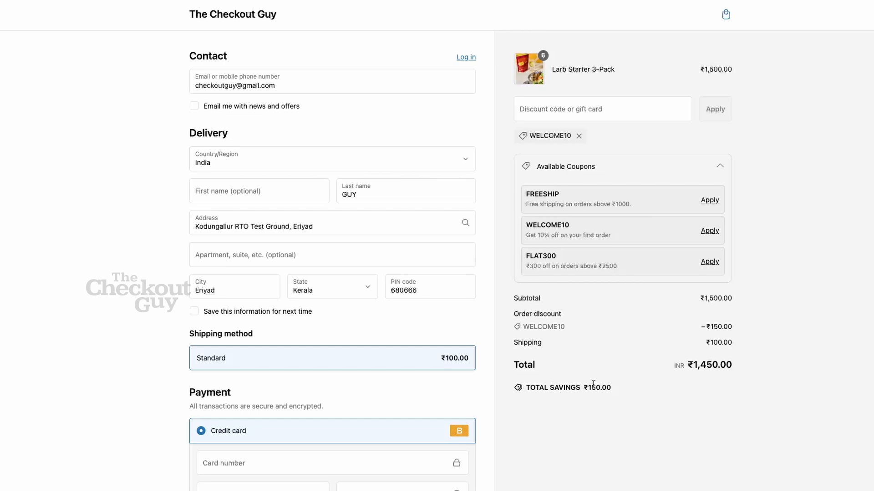
triple_click(594, 387)
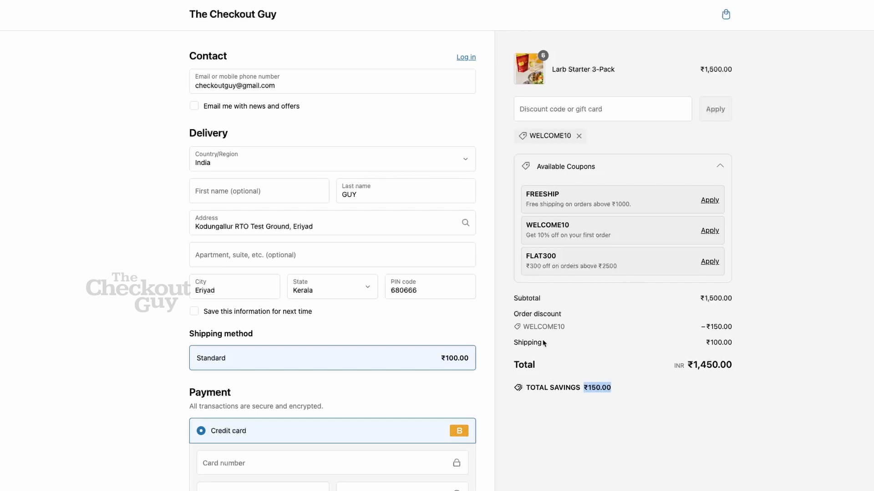